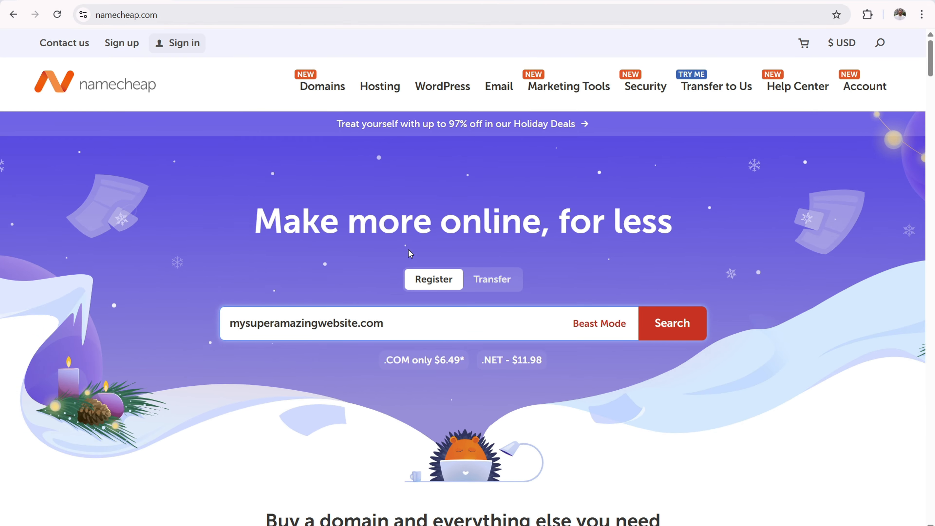
# - Search for the domain mysuperamazingwebsite.com and take it through the cart to checkout
pyautogui.click(687, 325)
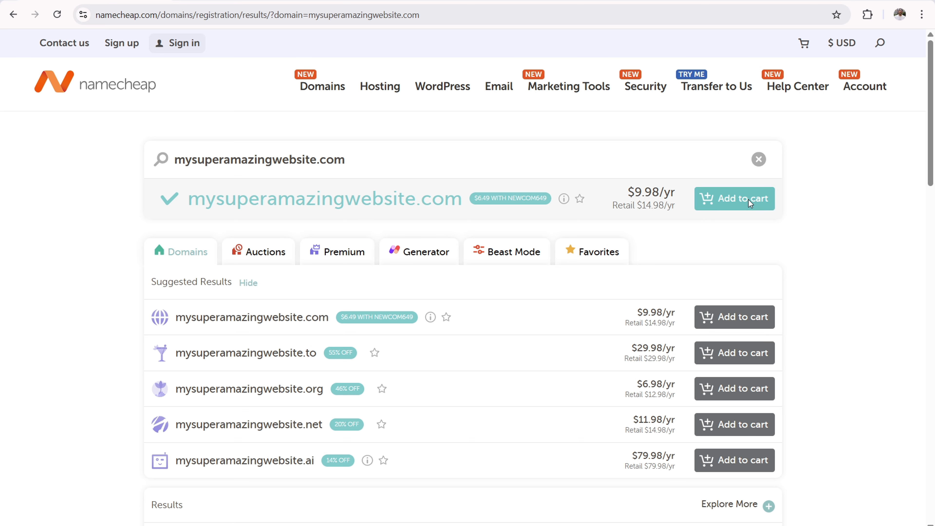
pyautogui.click(741, 202)
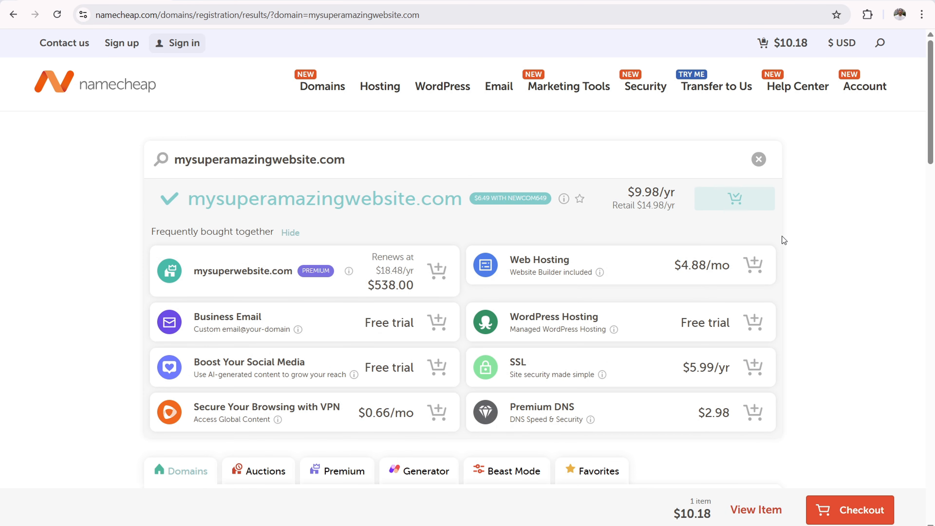
pyautogui.click(863, 505)
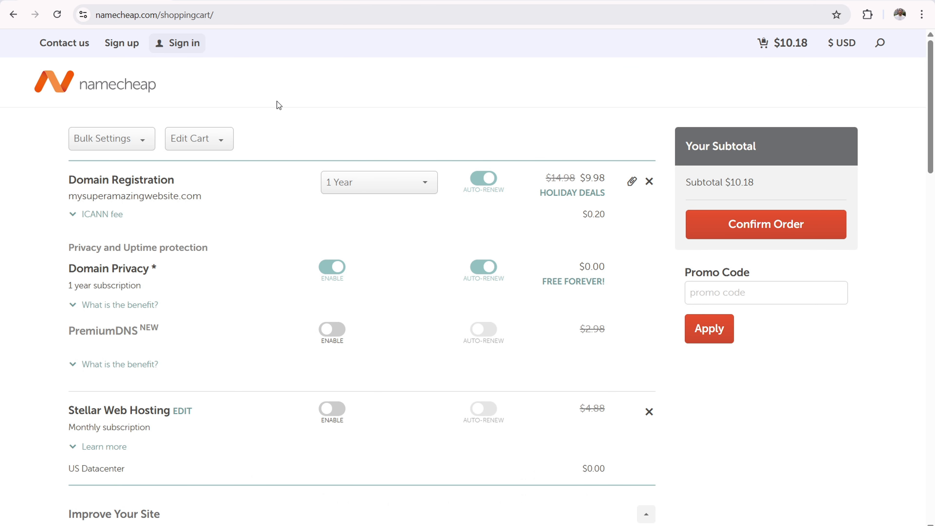
# - Review the registration term options and Domain Privacy in the cart, and confirm the order with the 1-year term
pyautogui.moveTo(69, 180); pyautogui.dragTo(361, 164)
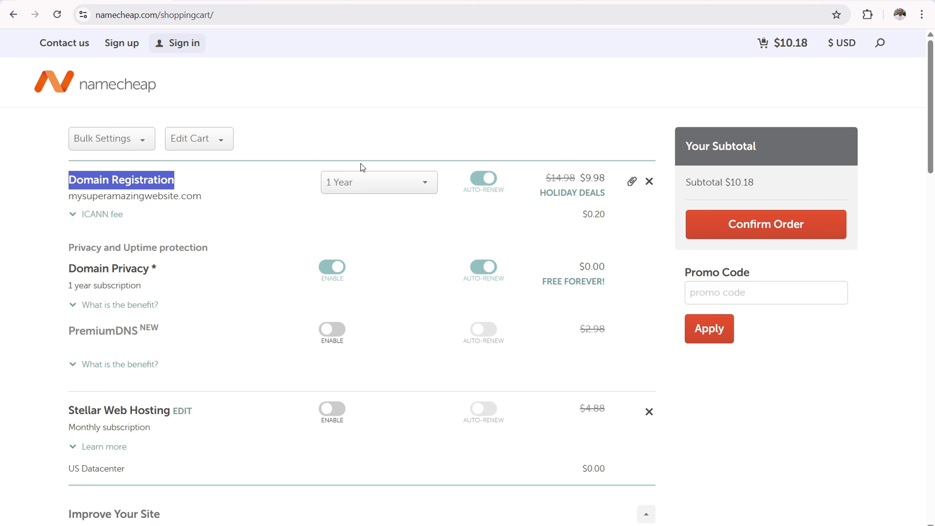
pyautogui.click(392, 178)
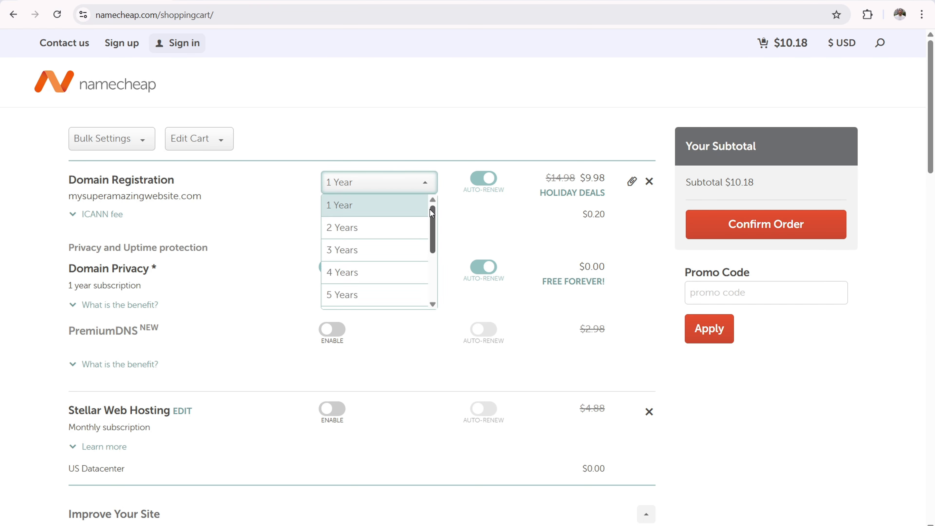
pyautogui.moveTo(432, 213); pyautogui.dragTo(445, 271)
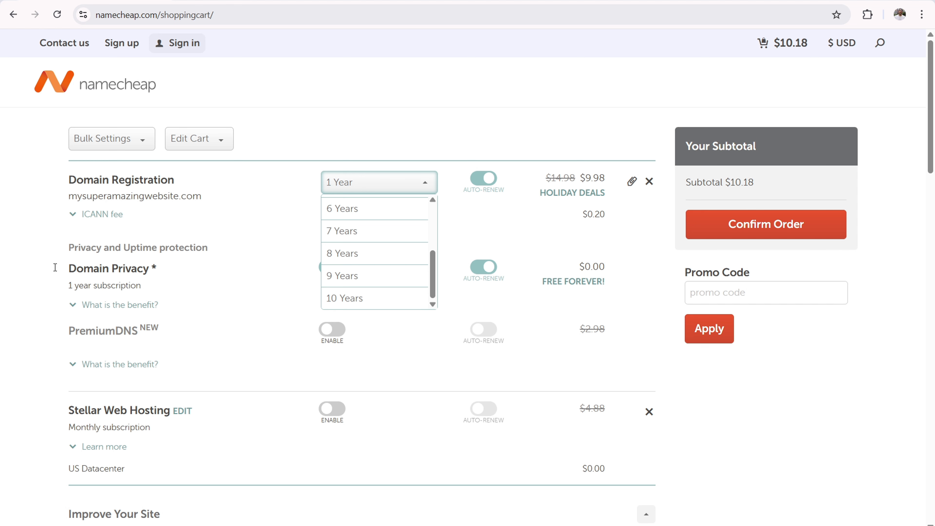
pyautogui.click(2, 260)
pyautogui.moveTo(69, 268); pyautogui.dragTo(153, 261)
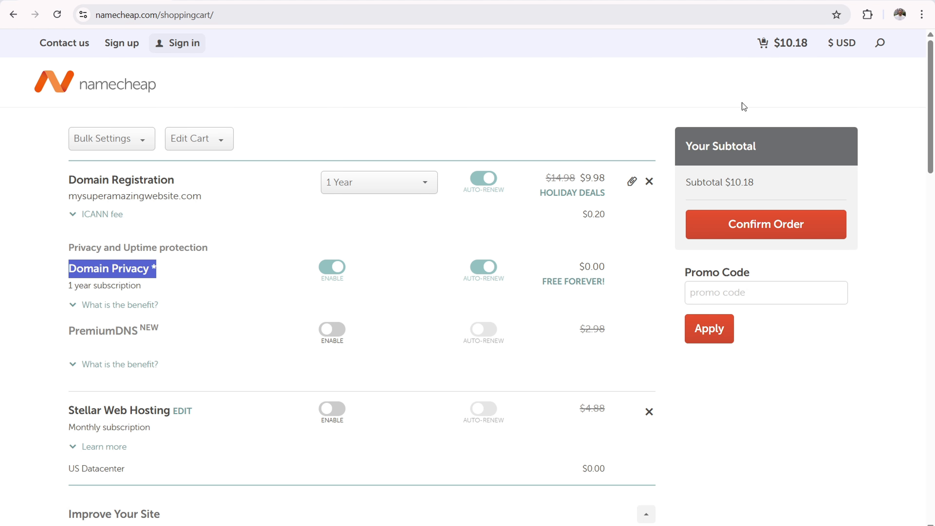
pyautogui.click(788, 230)
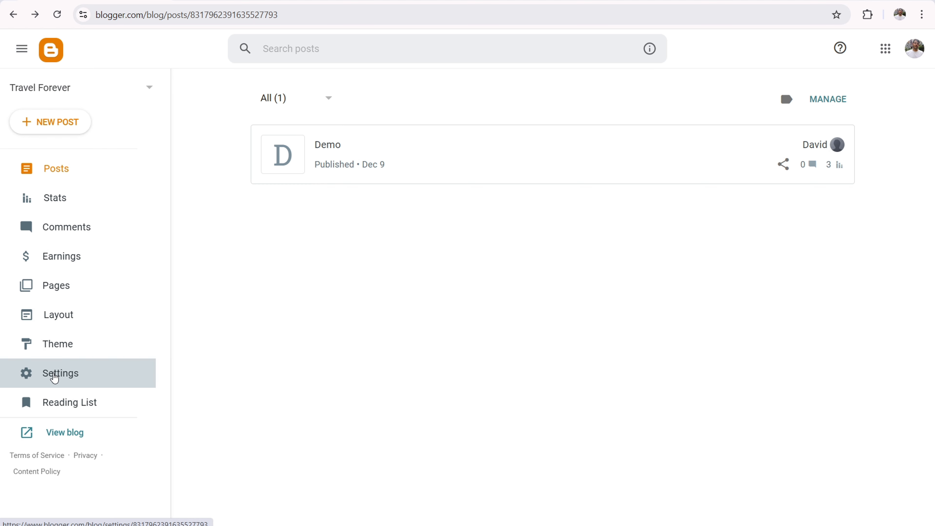
# - Switch to Blogger and open the Publishing section of the Travel Forever blog's settings
pyautogui.click(55, 373)
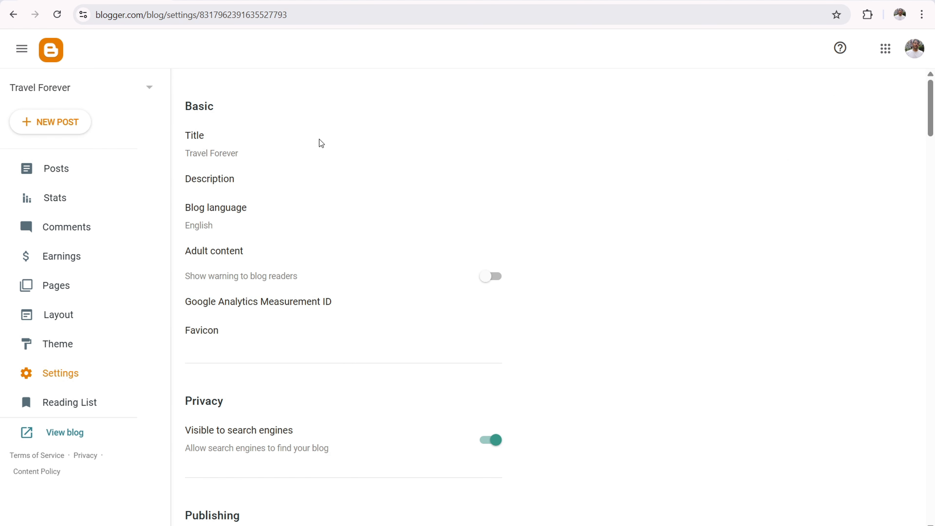
pyautogui.scroll(-8, 318, 140)
pyautogui.scroll(-2, 262, 262)
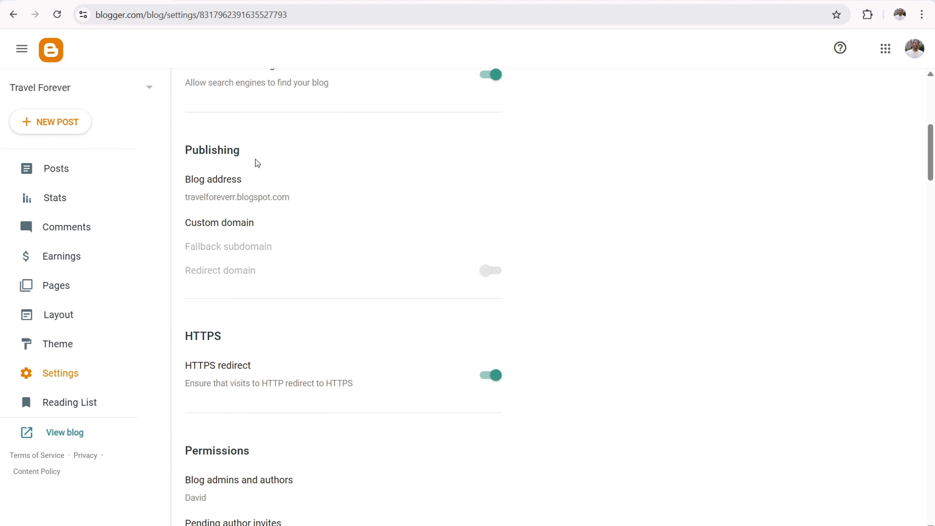
pyautogui.moveTo(236, 146); pyautogui.dragTo(189, 143)
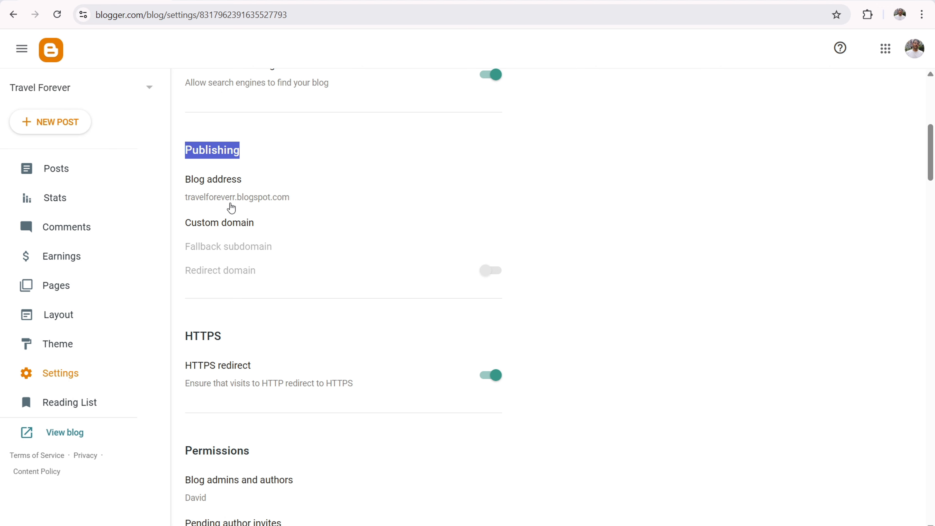
# - Enter davidtutorial.com as the blog's custom domain and try to save it
pyautogui.click(230, 227)
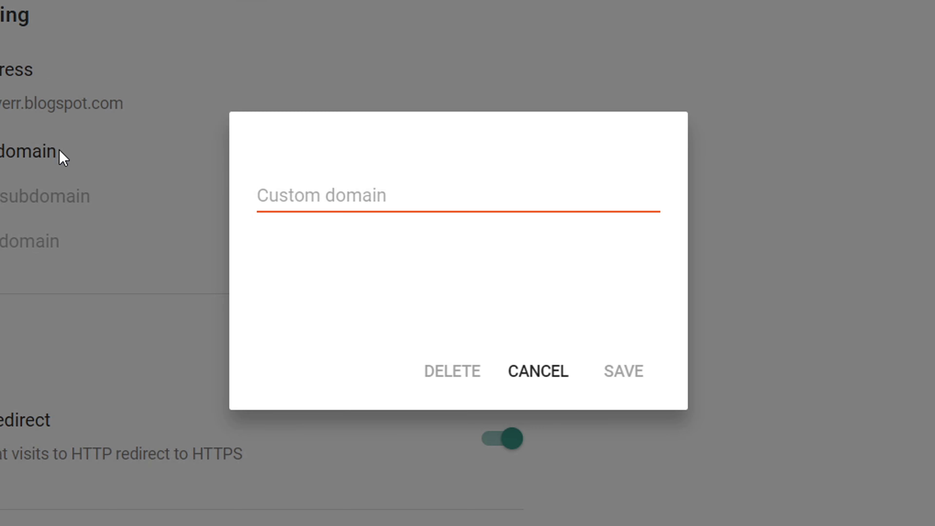
pyautogui.click(310, 187)
pyautogui.write('davidtutorial.com')
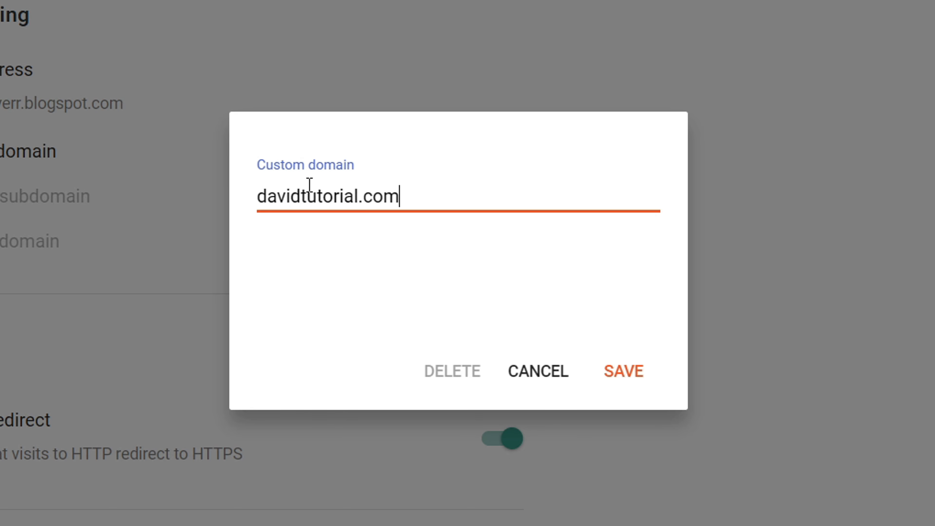
pyautogui.click(642, 367)
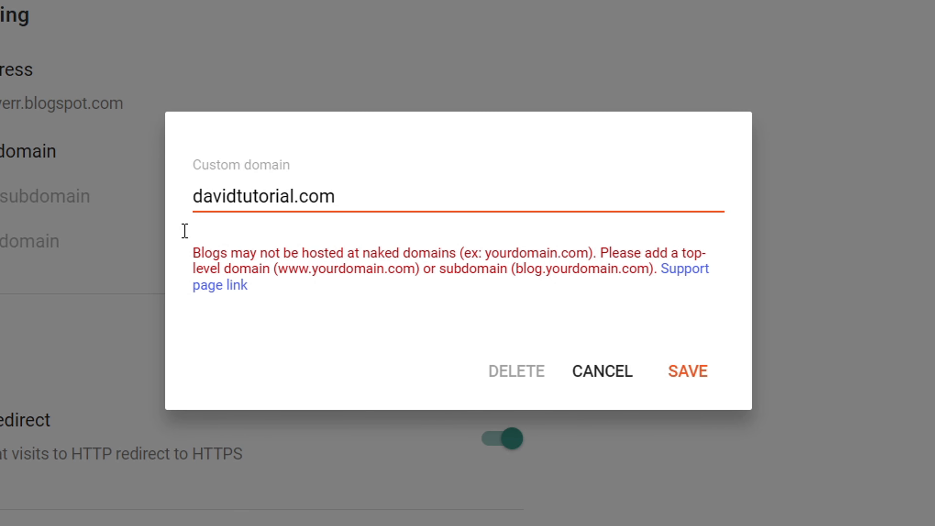
pyautogui.click(195, 195)
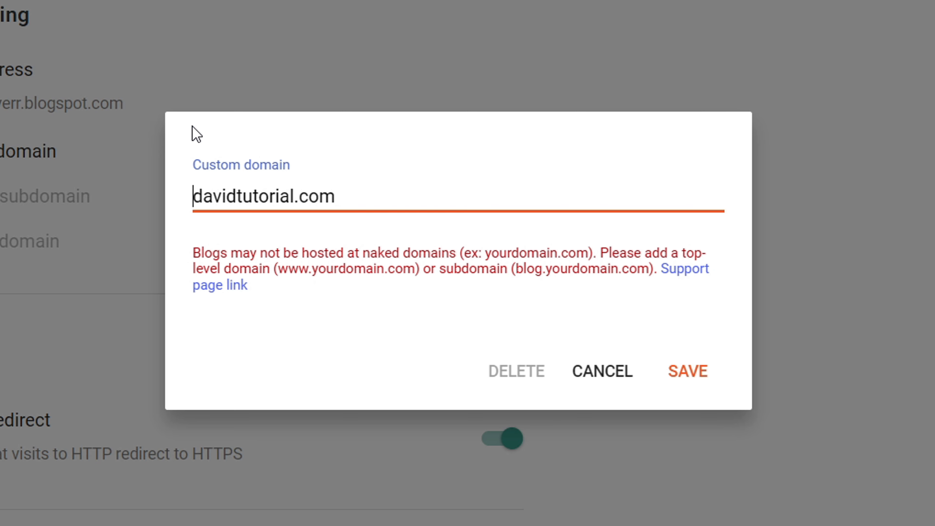
pyautogui.write('www.')
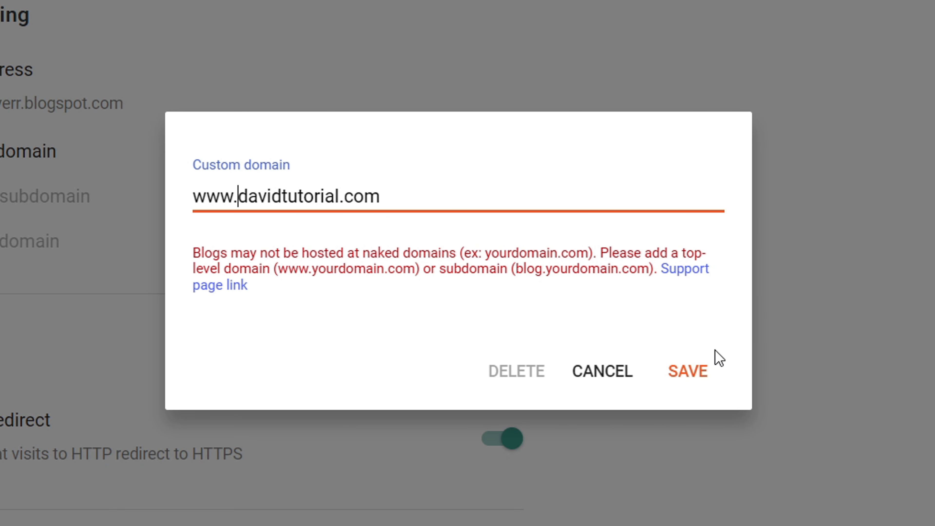
pyautogui.click(690, 373)
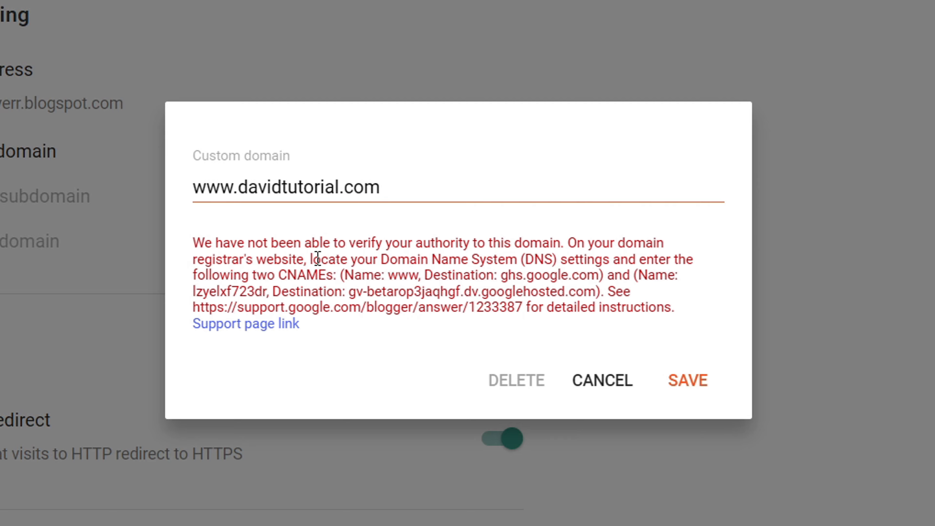
# - Examine the two CNAME names and destinations required for the custom domain, and the four A-record IP addresses in Blogger Help
pyautogui.moveTo(268, 275); pyautogui.dragTo(601, 275)
pyautogui.click(328, 268)
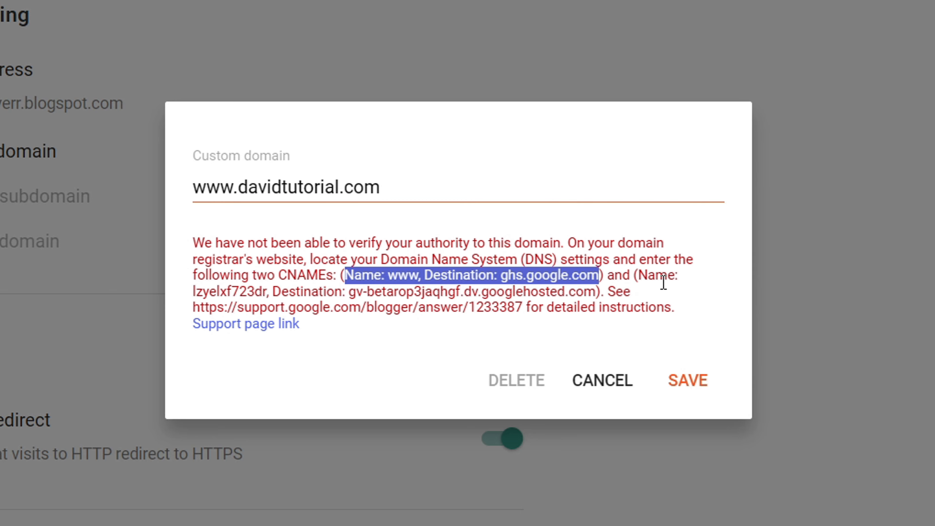
pyautogui.moveTo(634, 275); pyautogui.dragTo(597, 294)
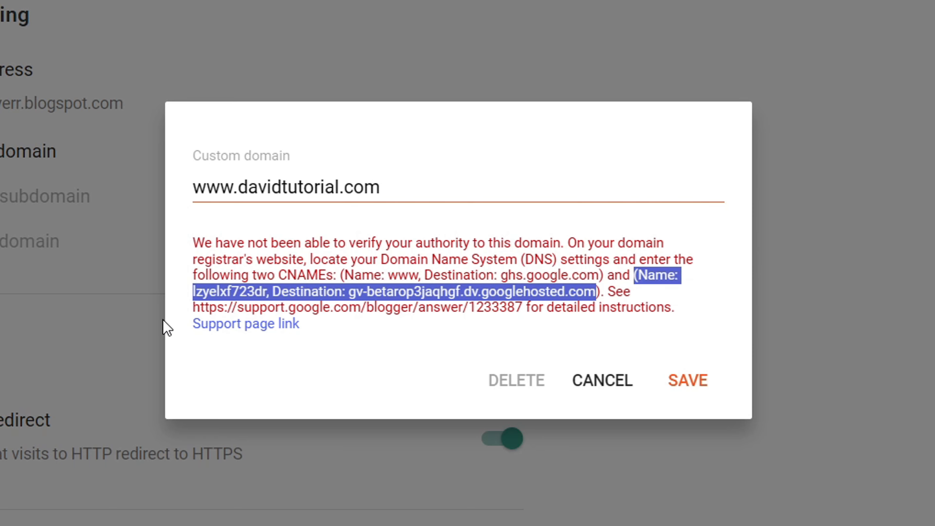
pyautogui.click(221, 293)
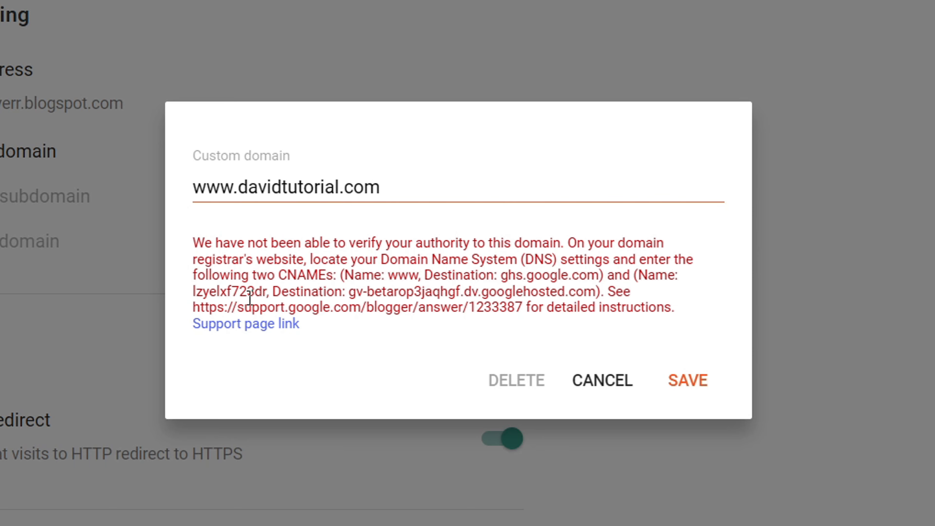
pyautogui.moveTo(349, 291); pyautogui.dragTo(588, 289)
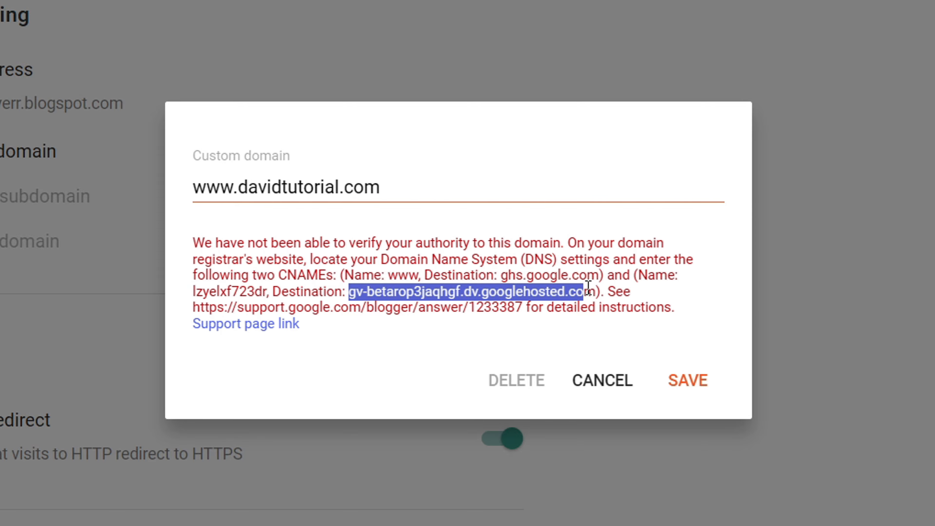
pyautogui.click(674, 1)
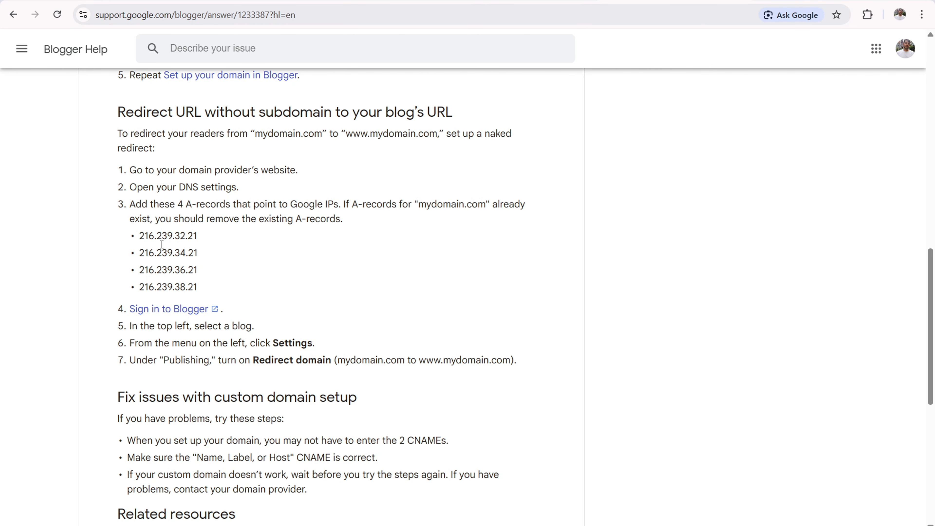
pyautogui.moveTo(198, 288); pyautogui.dragTo(107, 232)
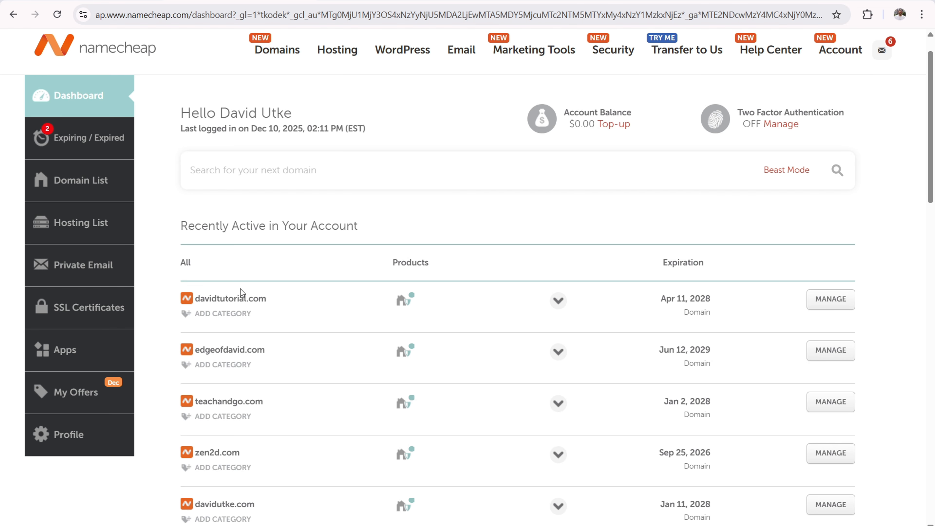
# - Open the Advanced DNS host records of davidtutorial.com in Namecheap
pyautogui.click(830, 304)
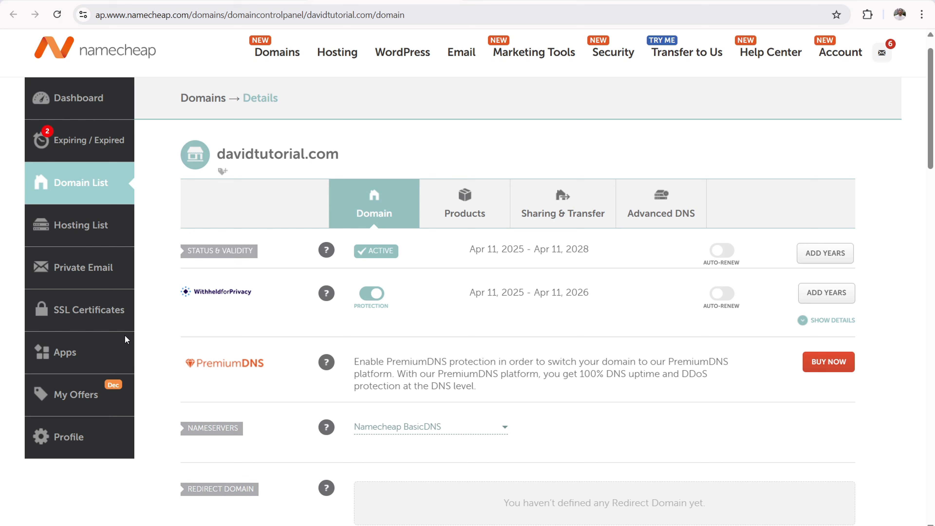
pyautogui.moveTo(226, 153); pyautogui.dragTo(345, 147)
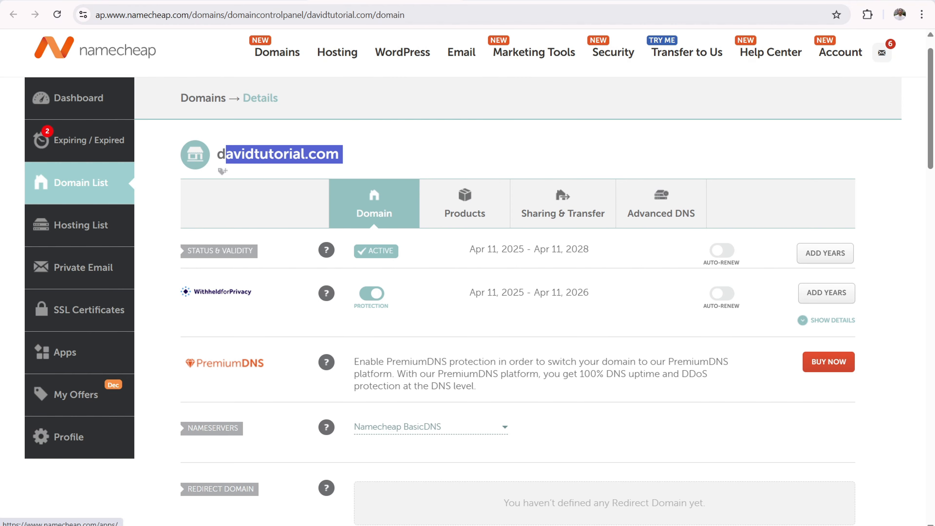
pyautogui.click(655, 205)
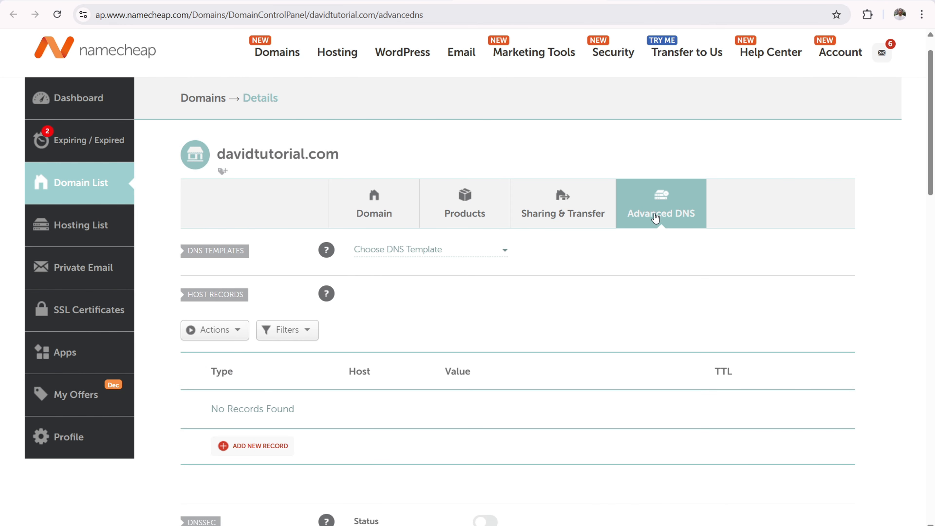
pyautogui.scroll(-2, 933, 131)
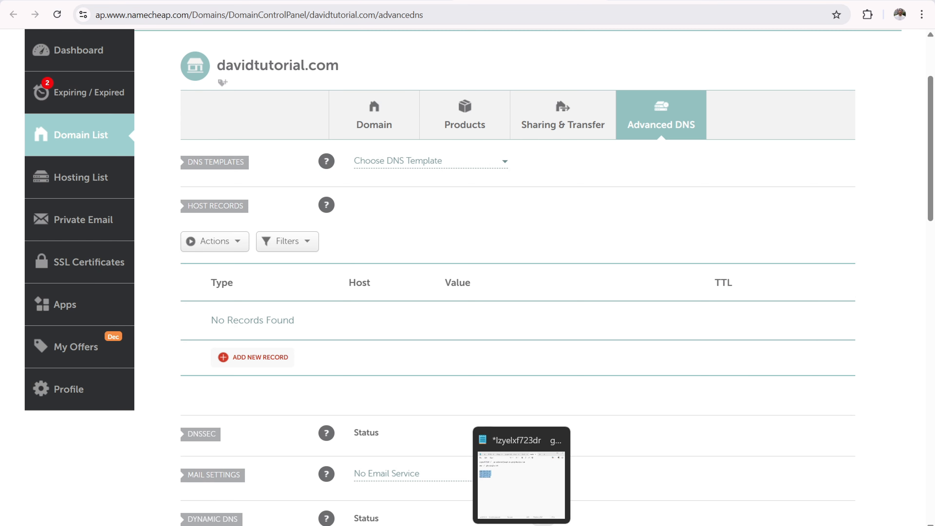
# - Check the DNS values noted in Notepad and the CNAME instructions in Blogger, and return to Namecheap's host records
pyautogui.click(521, 478)
pyautogui.click(341, 228)
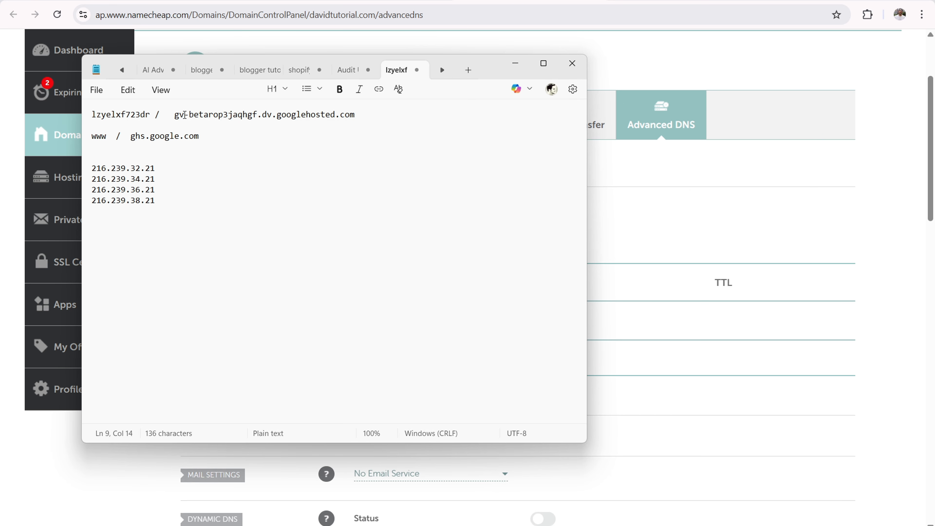
pyautogui.click(515, 64)
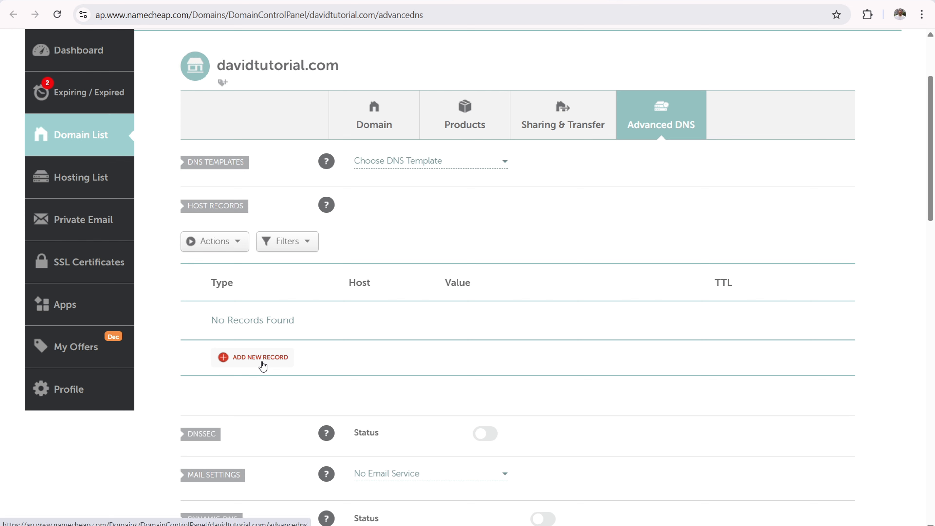
pyautogui.click(122, 1)
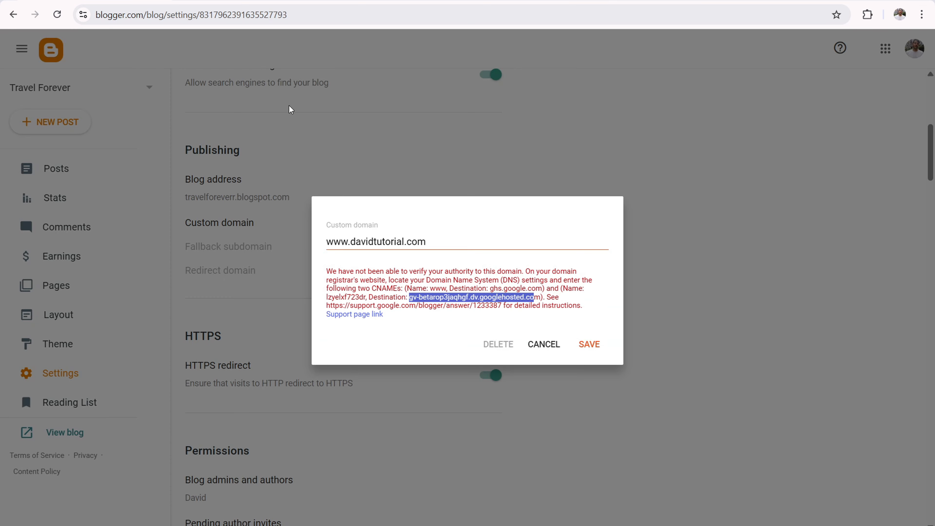
pyautogui.click(499, 277)
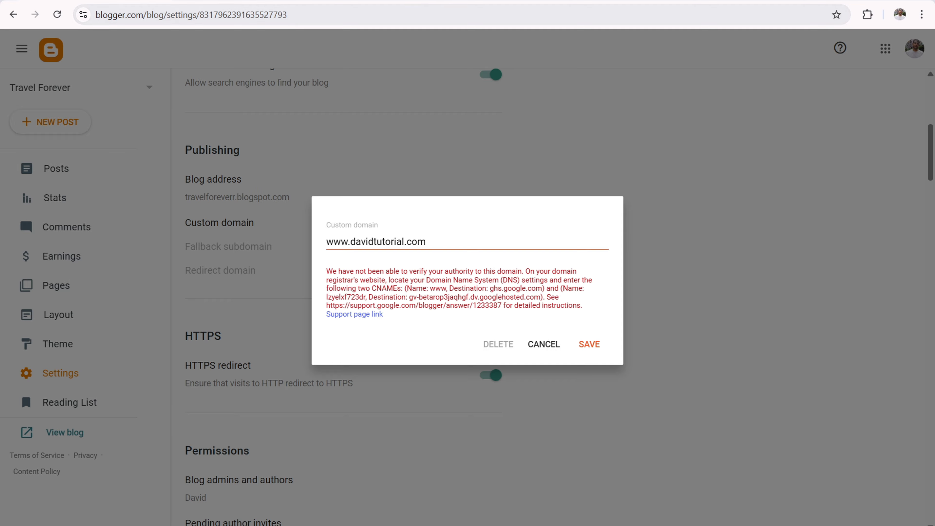
pyautogui.click(516, 1)
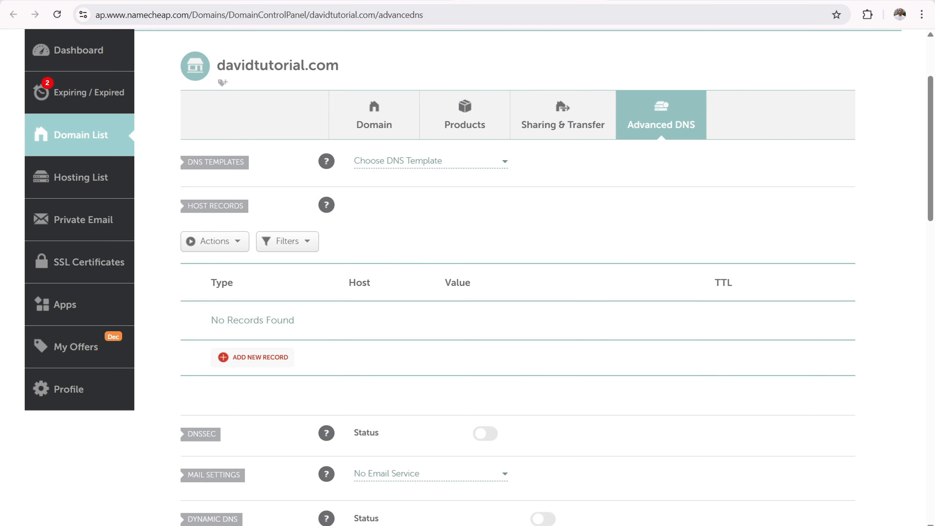
# - Add a CNAME record with host www to the domain's host records, after checking the name in the Notepad notes
pyautogui.click(268, 357)
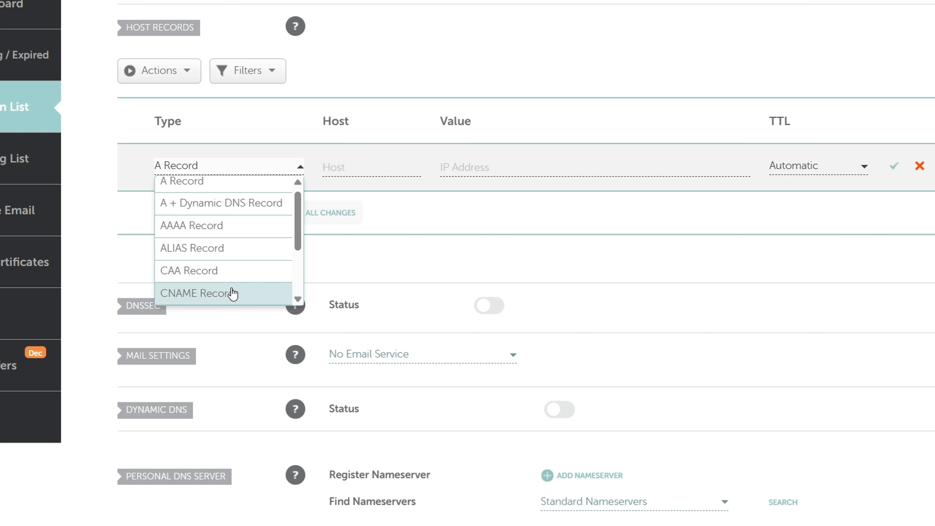
pyautogui.click(272, 287)
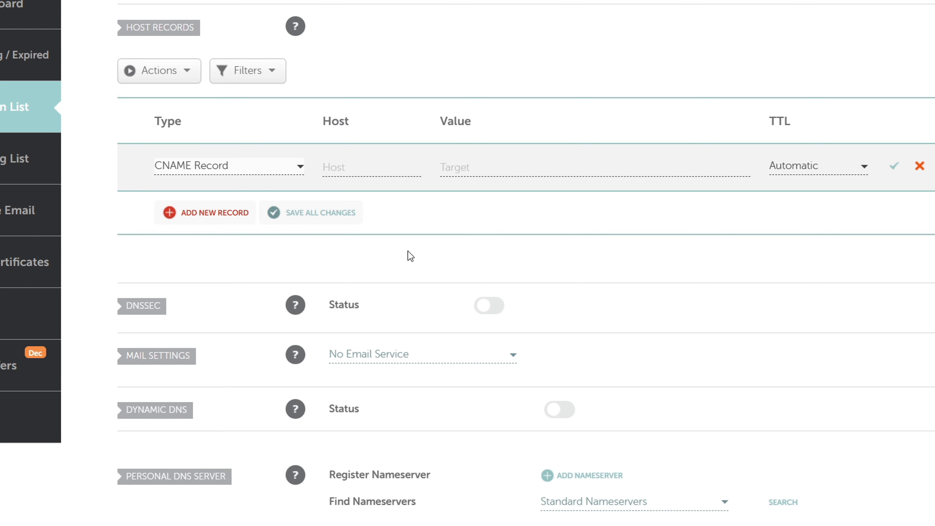
pyautogui.hotkey('alt', 'Tab')
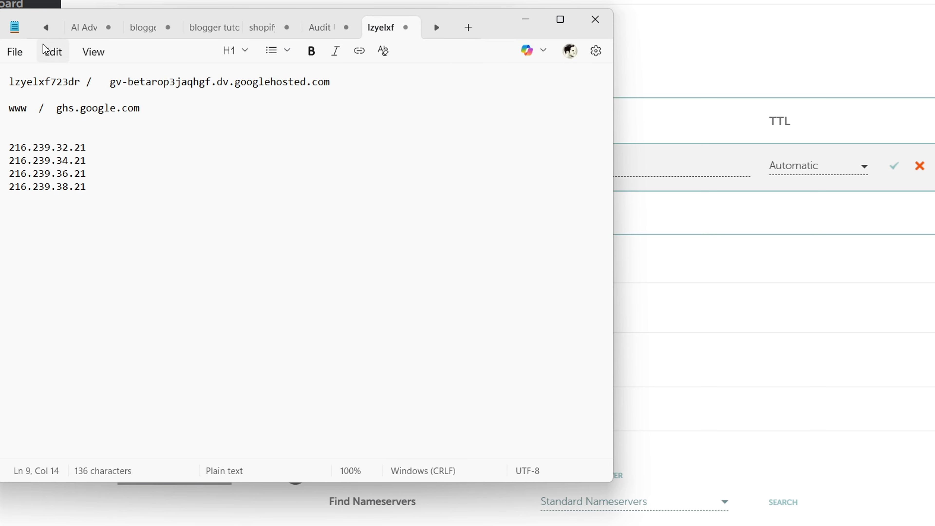
pyautogui.click(29, 108)
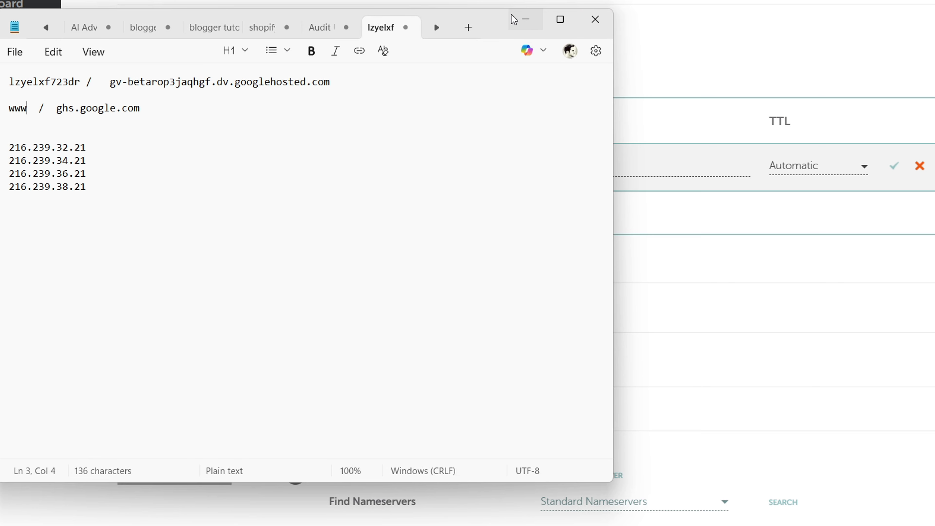
pyautogui.click(525, 19)
pyautogui.click(356, 166)
pyautogui.write('www')
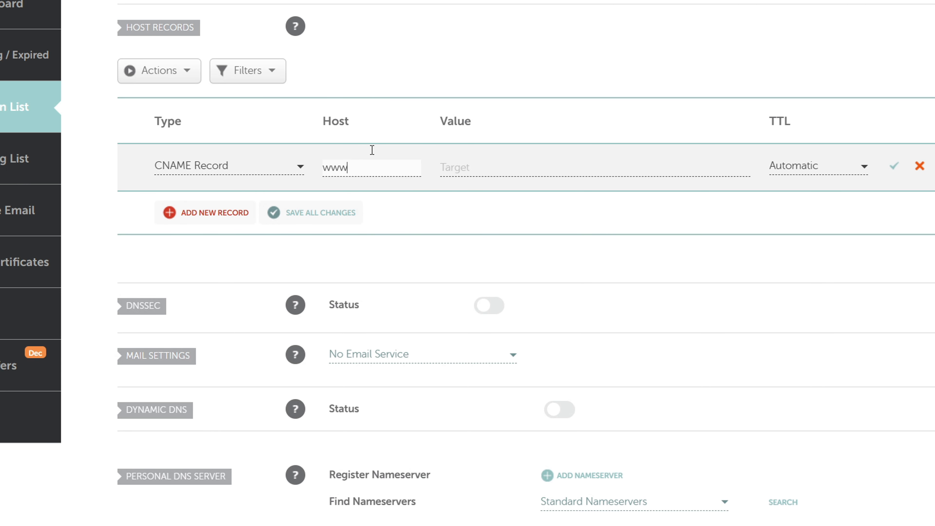
# - Copy ghs.google.com from the Notepad notes into the www record's target and save the record
pyautogui.click(512, 163)
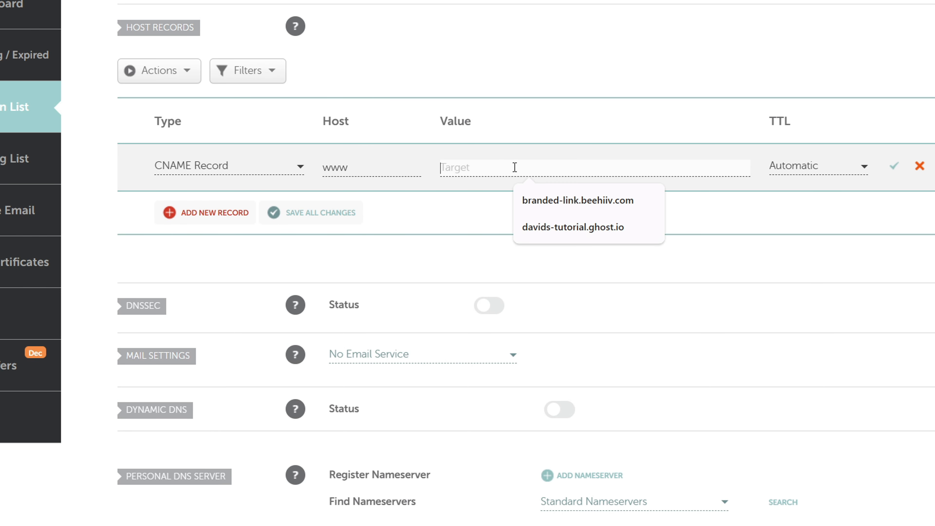
pyautogui.click(467, 525)
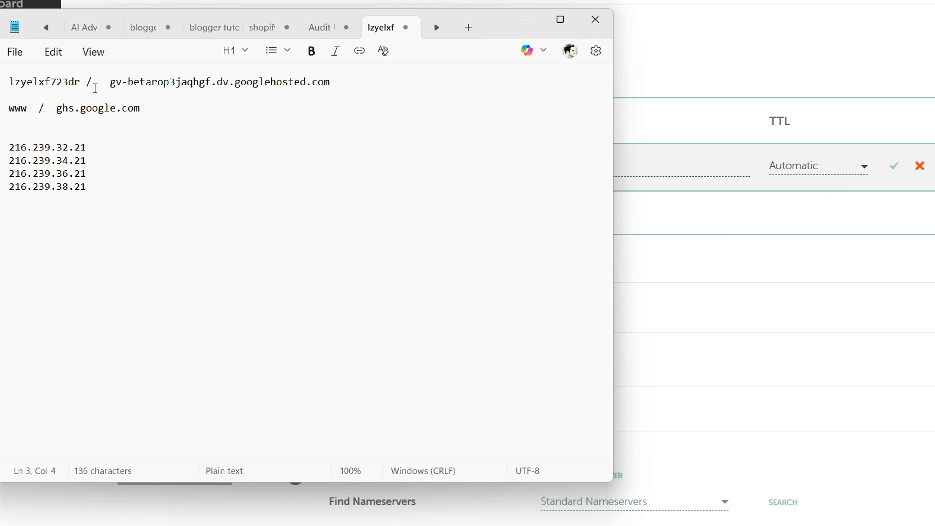
pyautogui.moveTo(56, 108); pyautogui.dragTo(141, 117)
pyautogui.rightClick(115, 111)
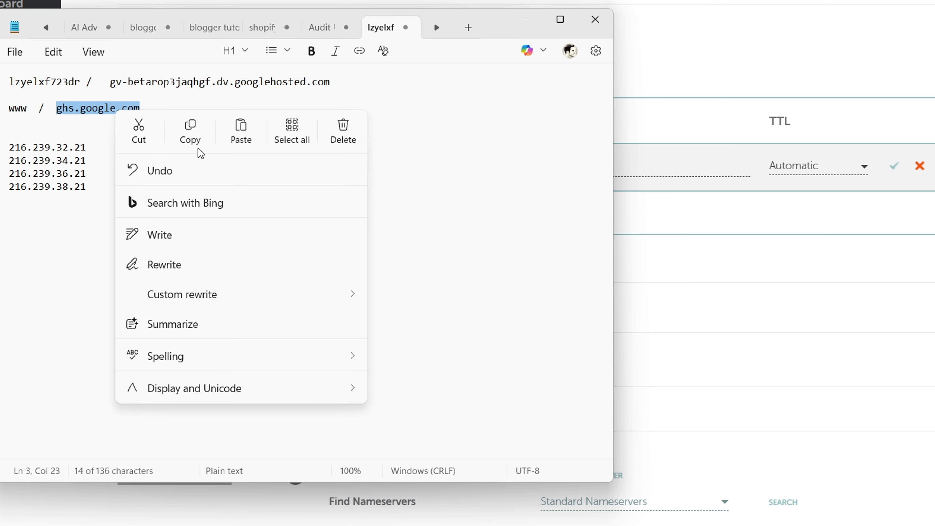
pyautogui.click(198, 137)
pyautogui.click(525, 20)
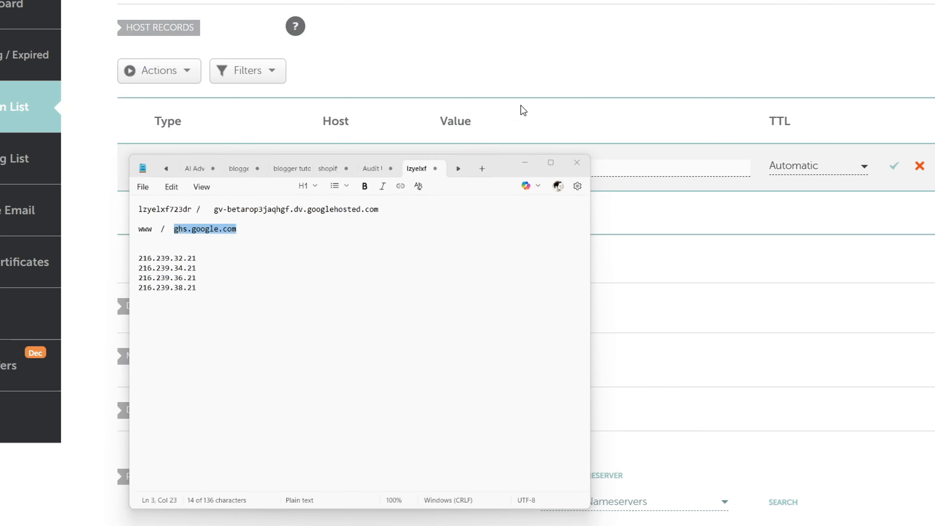
pyautogui.rightClick(502, 165)
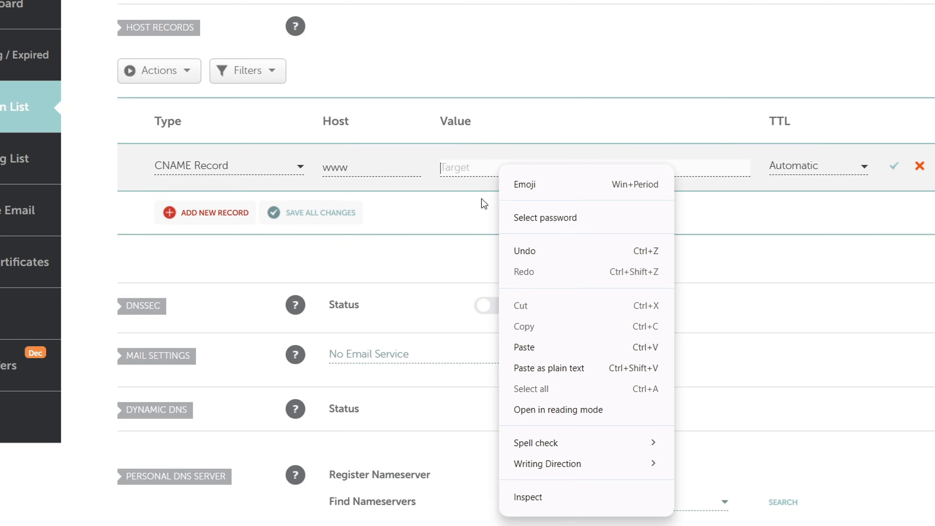
pyautogui.click(540, 347)
pyautogui.click(891, 167)
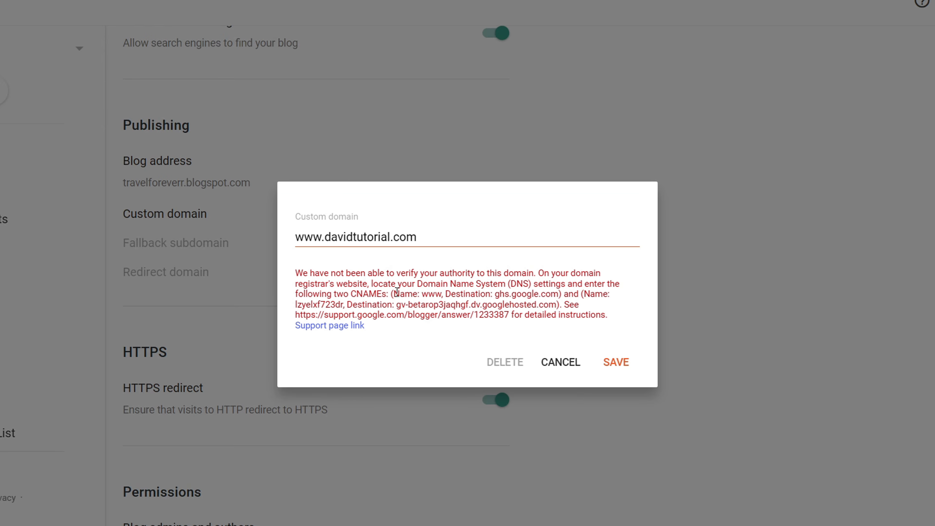
# - Check the second required CNAME in Blogger and copy its verification host name from the Notepad notes
pyautogui.moveTo(582, 295); pyautogui.dragTo(557, 305)
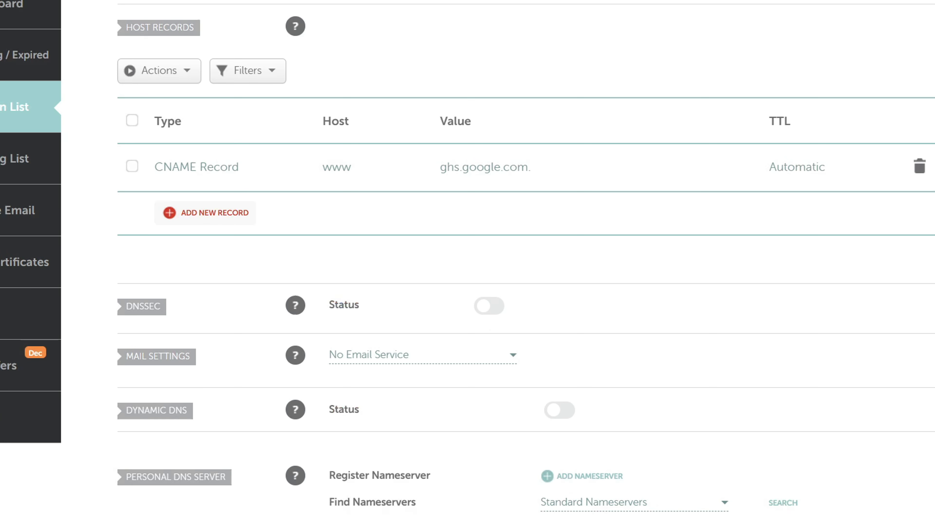
pyautogui.click(492, 524)
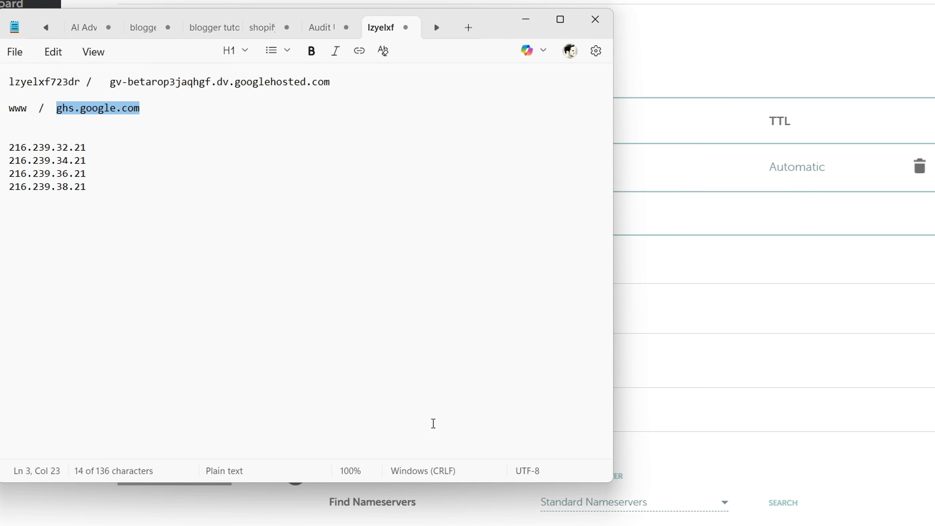
pyautogui.moveTo(84, 83); pyautogui.dragTo(7, 82)
pyautogui.rightClick(24, 84)
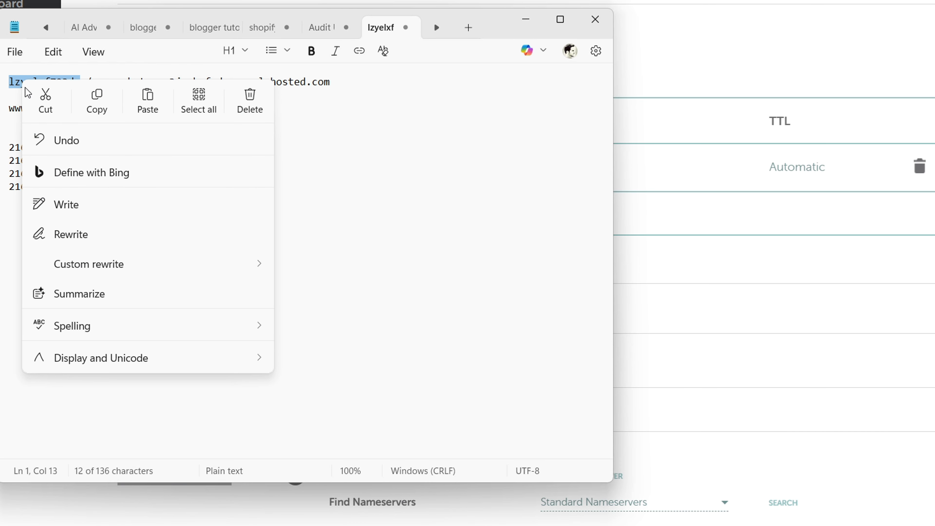
pyautogui.click(97, 105)
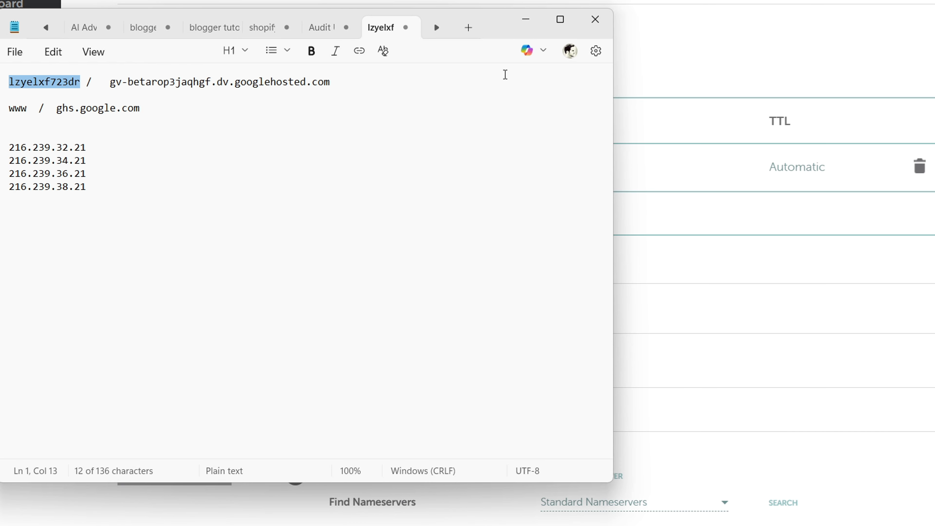
pyautogui.click(526, 20)
# - Add a second CNAME record in Namecheap with the copied verification name as its host
pyautogui.click(207, 214)
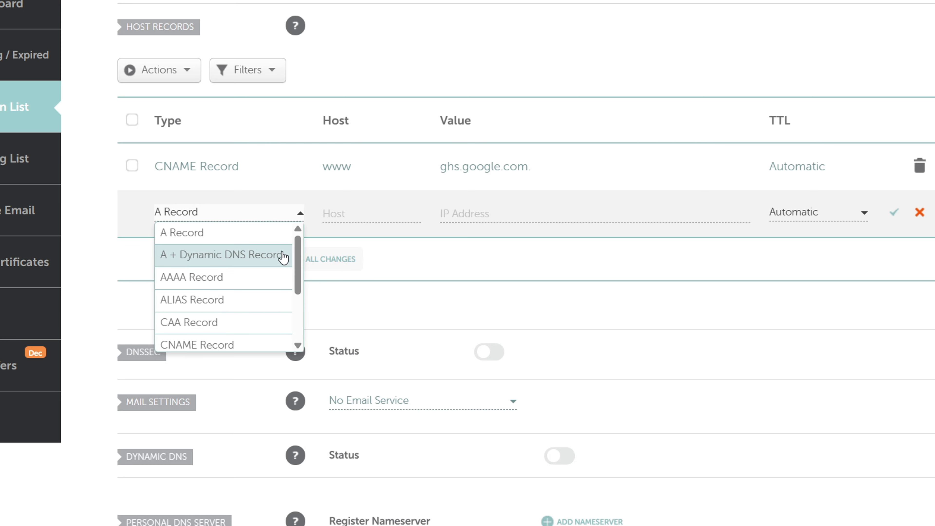
pyautogui.moveTo(300, 259); pyautogui.dragTo(306, 293)
pyautogui.click(210, 279)
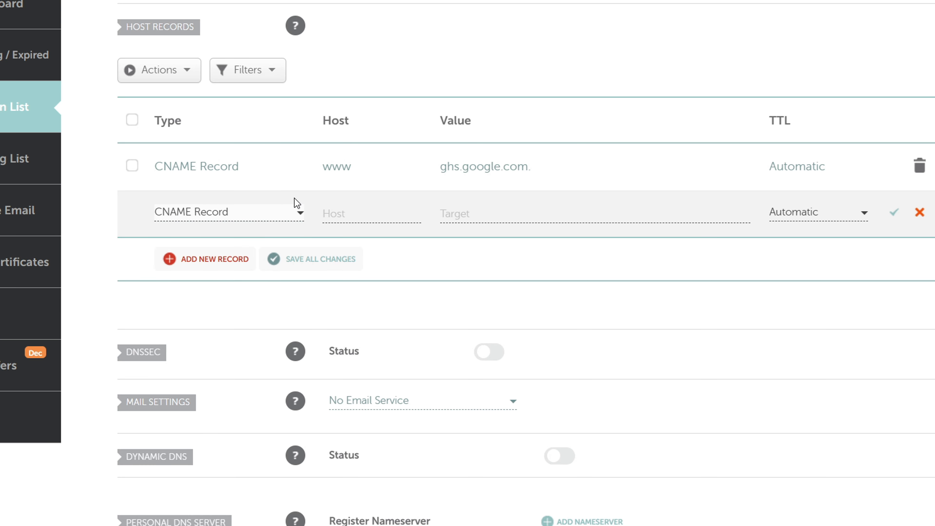
pyautogui.click(336, 213)
pyautogui.rightClick(337, 214)
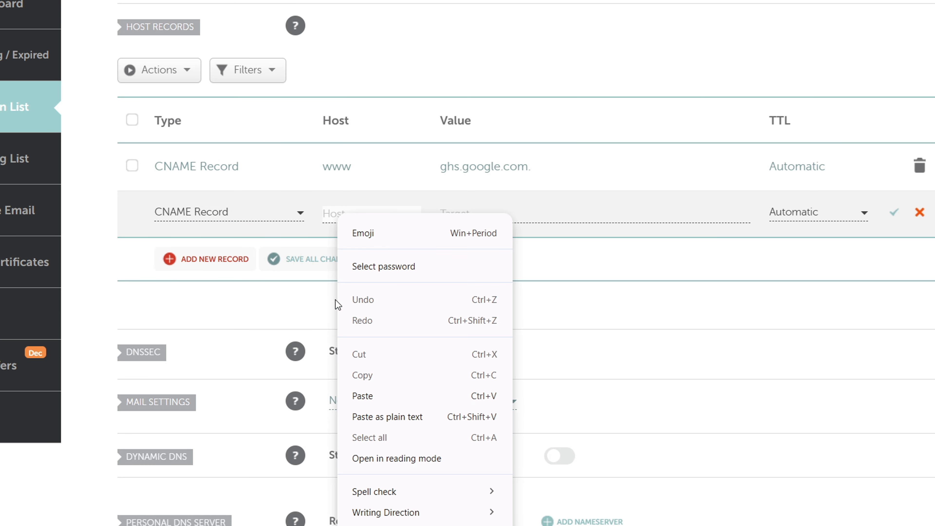
pyautogui.click(355, 396)
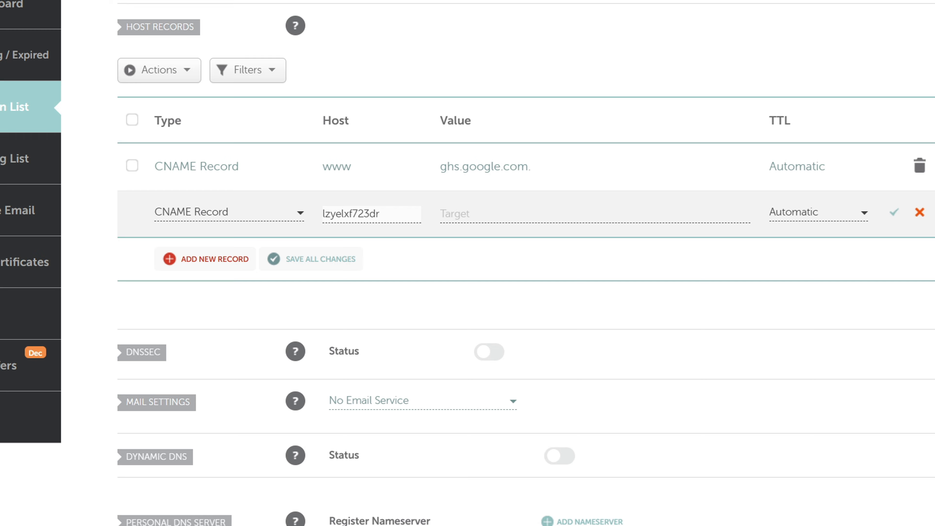
# - Copy the googlehosted.com verification destination from Notepad into the second CNAME record's target and save the record
pyautogui.hotkey('alt', 'Tab')
pyautogui.moveTo(116, 84); pyautogui.dragTo(334, 84)
pyautogui.click(129, 86)
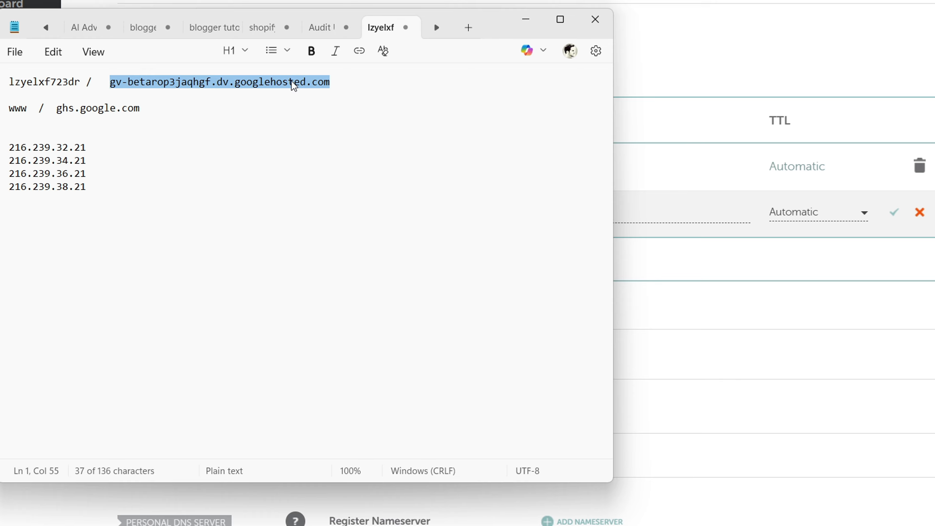
pyautogui.rightClick(293, 88)
pyautogui.click(370, 111)
pyautogui.click(523, 24)
pyautogui.click(470, 213)
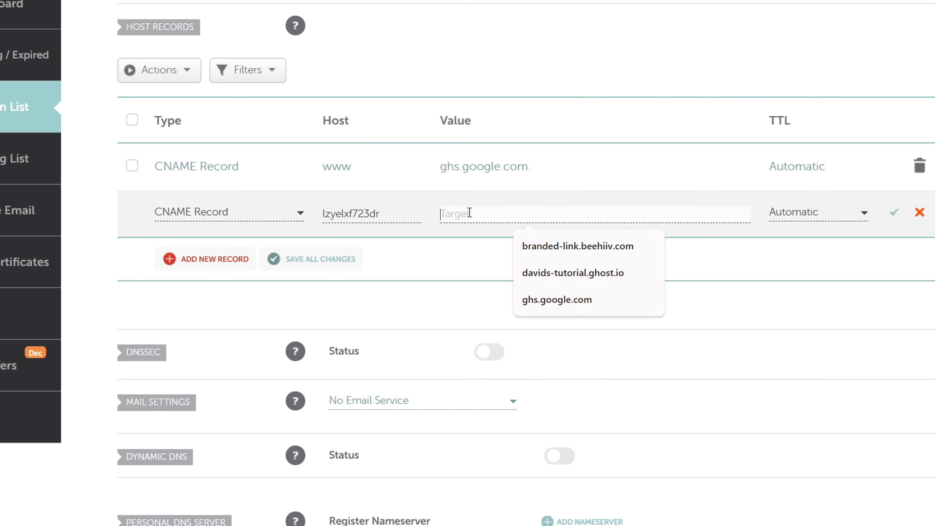
pyautogui.rightClick(470, 213)
pyautogui.click(493, 395)
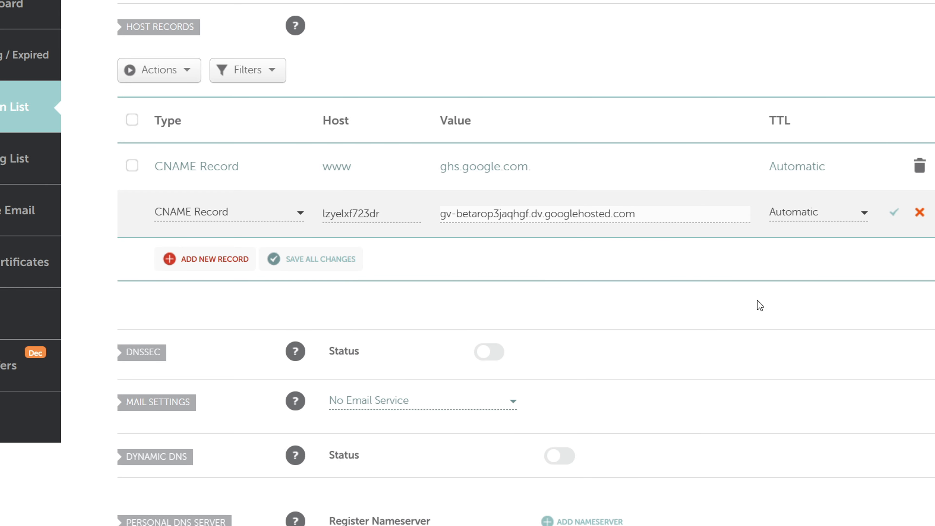
pyautogui.click(895, 211)
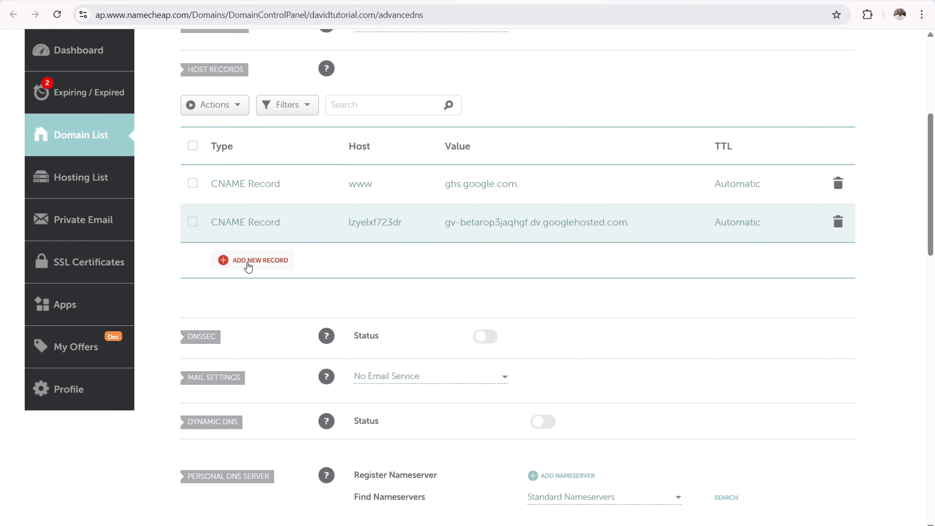
# - Add an A record with host @ and select the first IP address, 216.239.32.21, in the Notepad notes
pyautogui.click(257, 260)
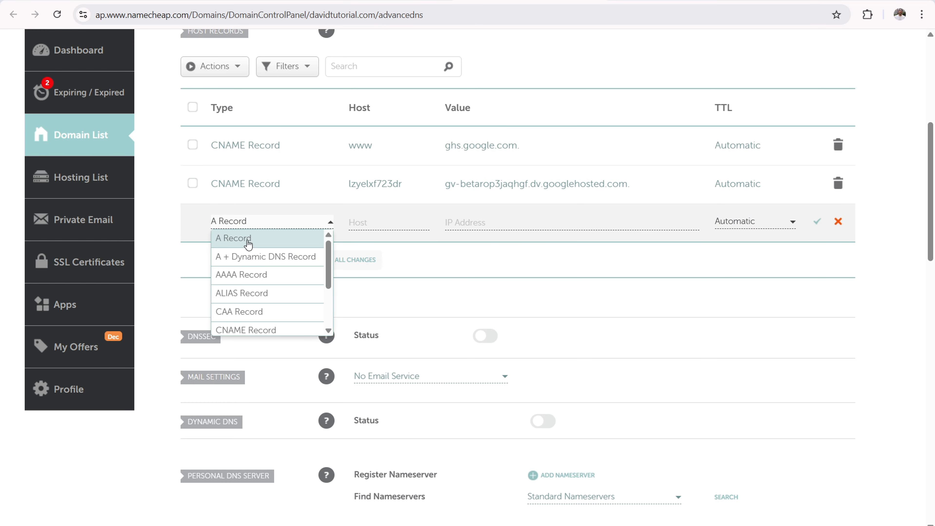
pyautogui.click(247, 244)
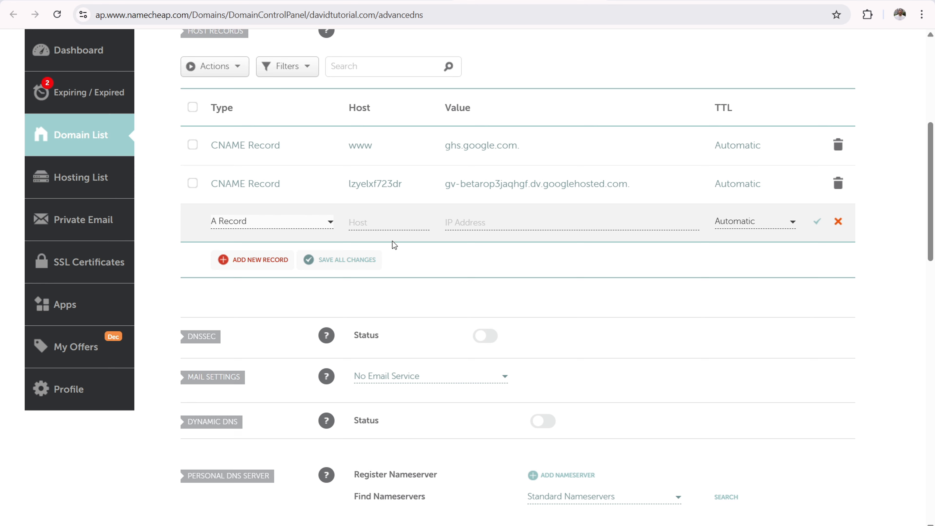
pyautogui.click(381, 222)
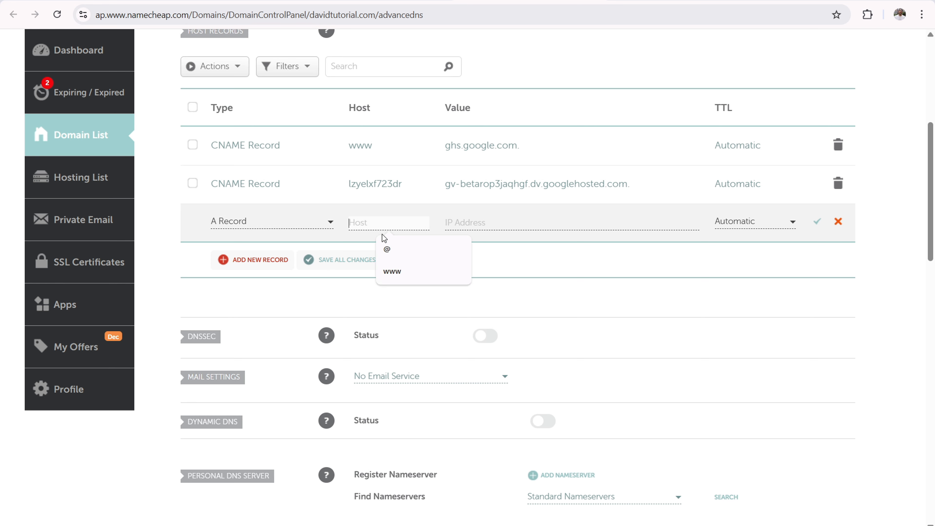
pyautogui.click(388, 249)
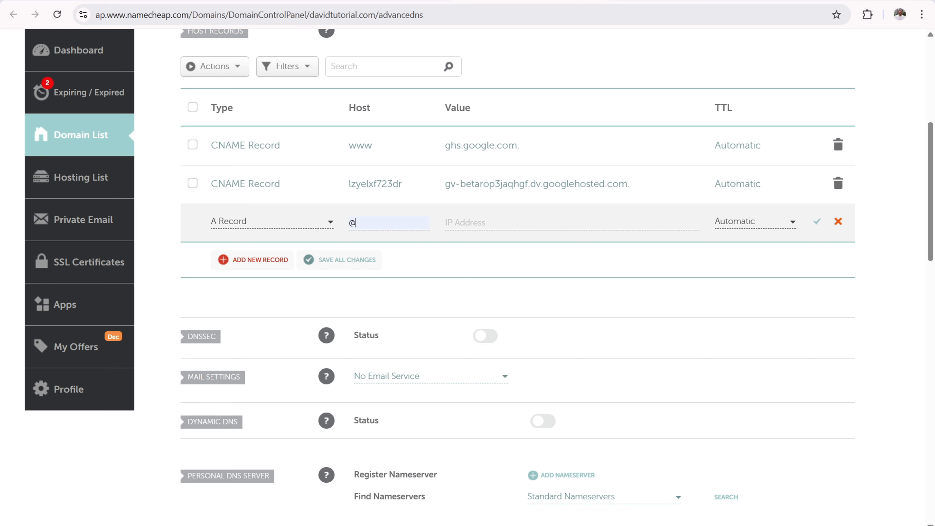
pyautogui.click(493, 525)
pyautogui.click(143, 167)
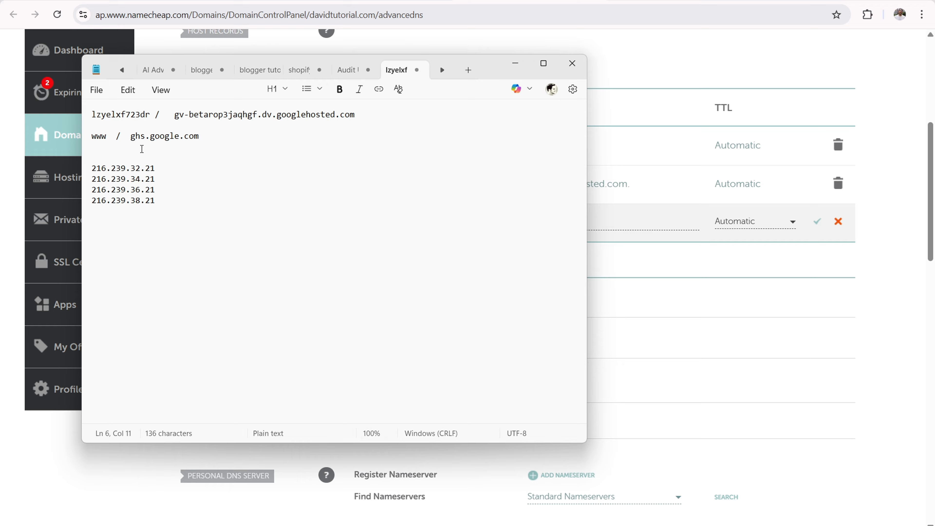
pyautogui.moveTo(166, 167); pyautogui.dragTo(97, 167)
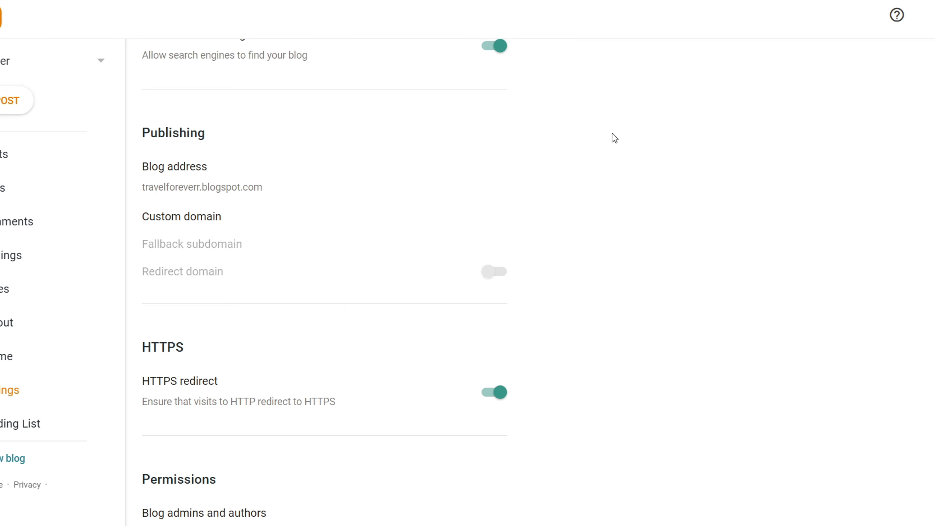
pyautogui.click(195, 218)
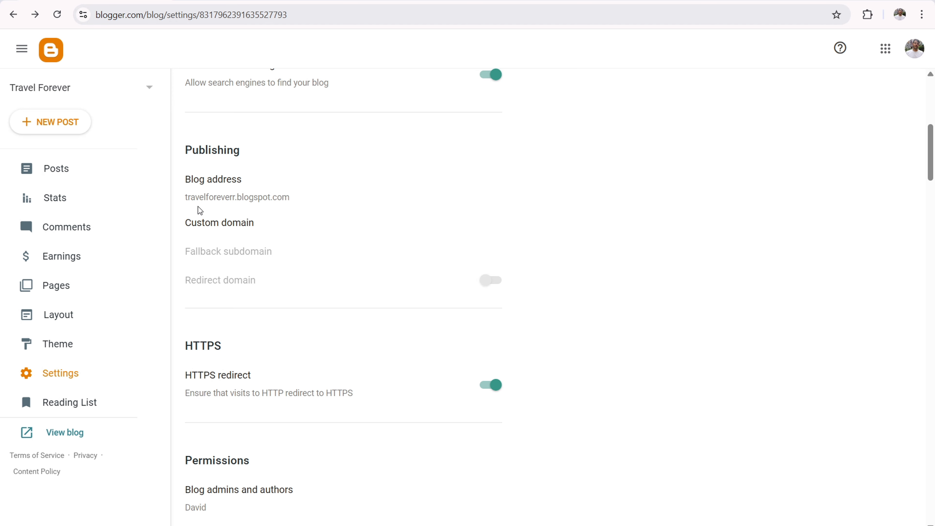
pyautogui.click(240, 225)
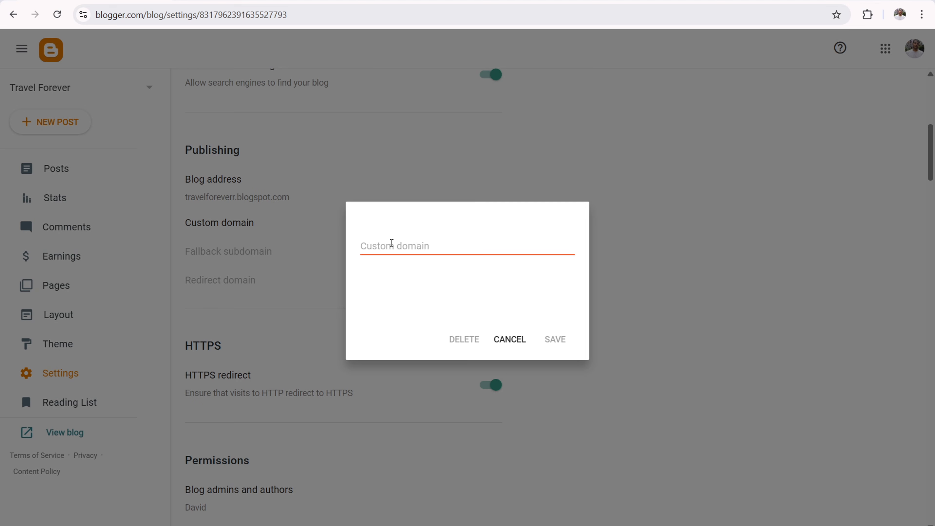
pyautogui.click(392, 243)
pyautogui.write('www.davidtu')
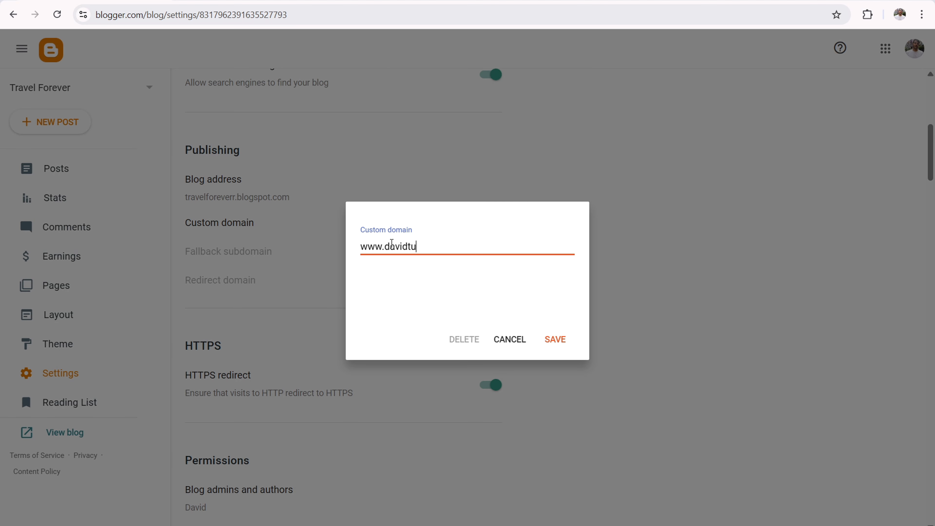
pyautogui.write('torial.com')
pyautogui.click(556, 339)
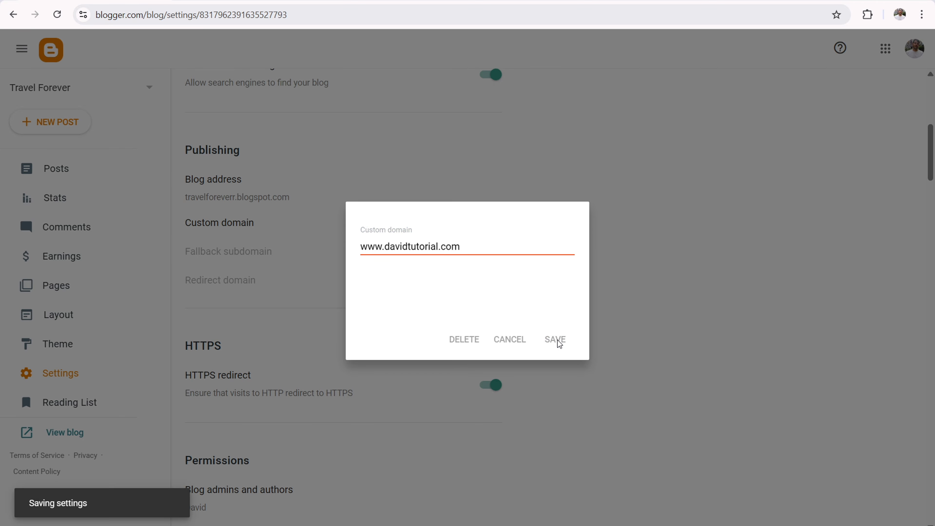